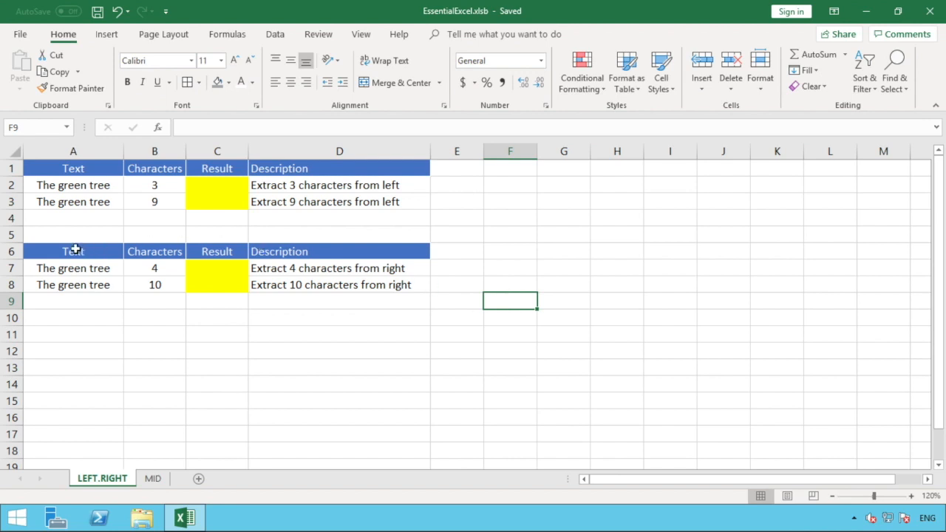
- Insert three blank rows at row 5 to widen the gap between the two tables
drag(7, 233, 10, 266)
right_click(11, 266)
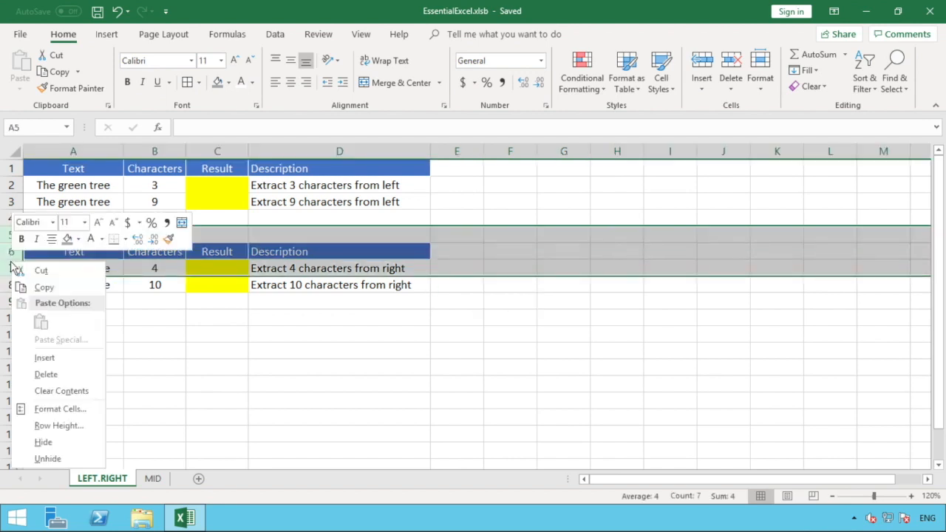
click(44, 358)
click(468, 234)
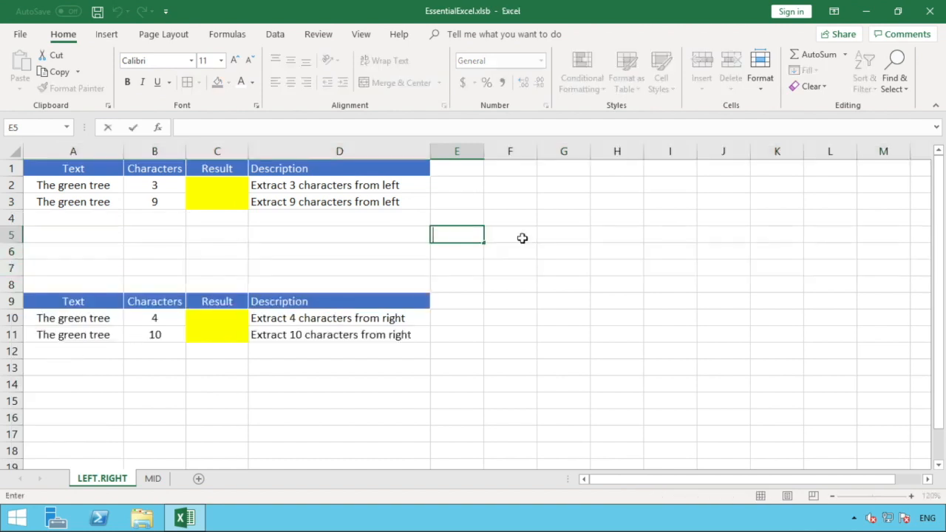
click(503, 236)
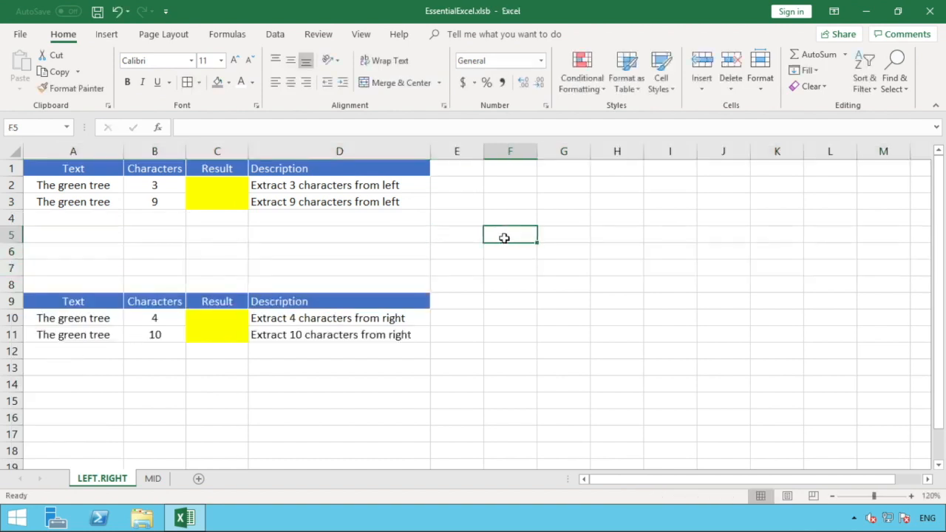
click(102, 168)
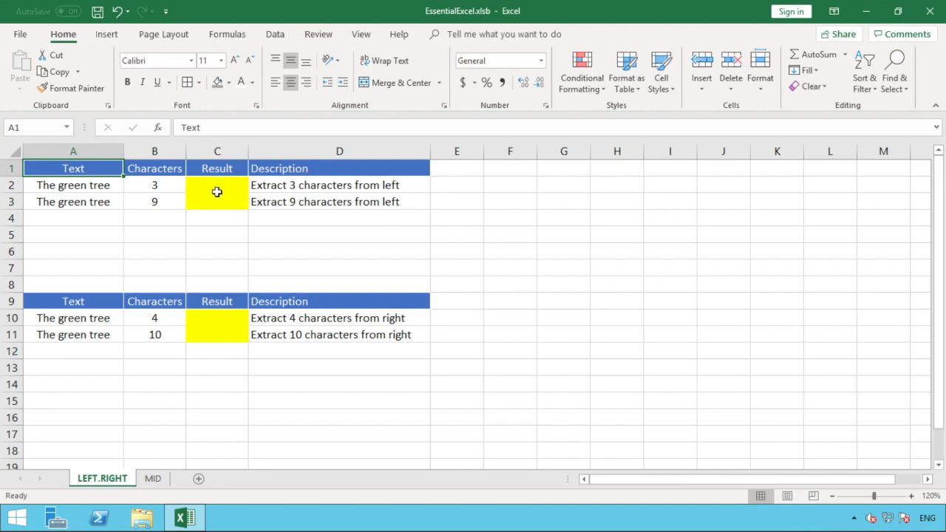
click(303, 185)
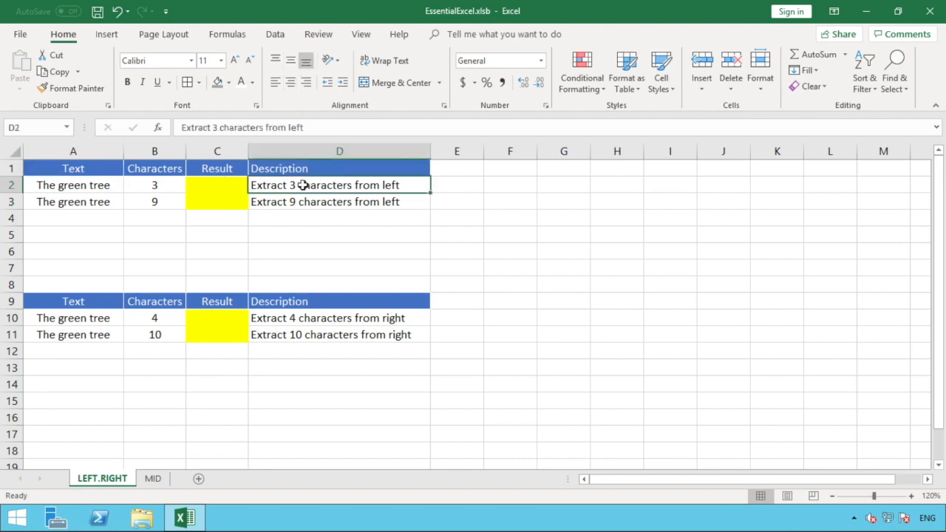
click(324, 199)
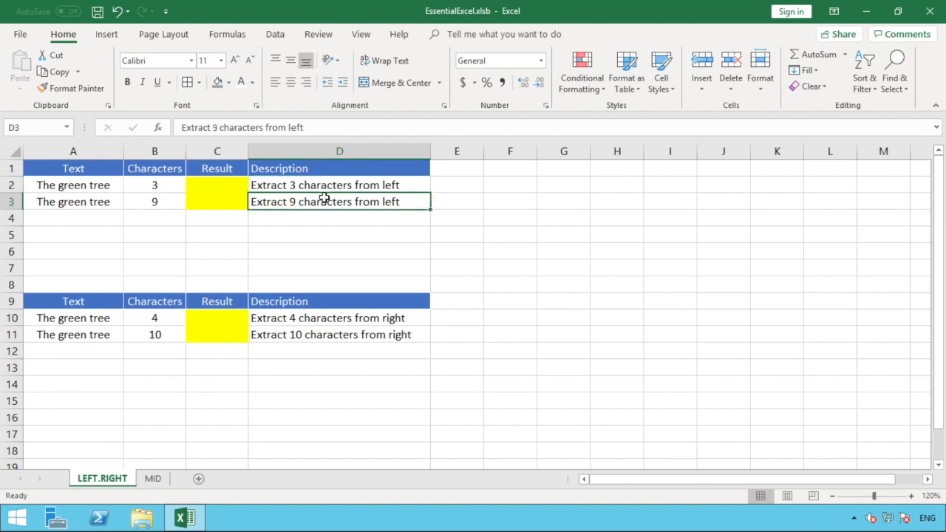
- Enter the formula =LEFT(A2,B2) in cell C2 to extract the leading characters of the text
click(216, 182)
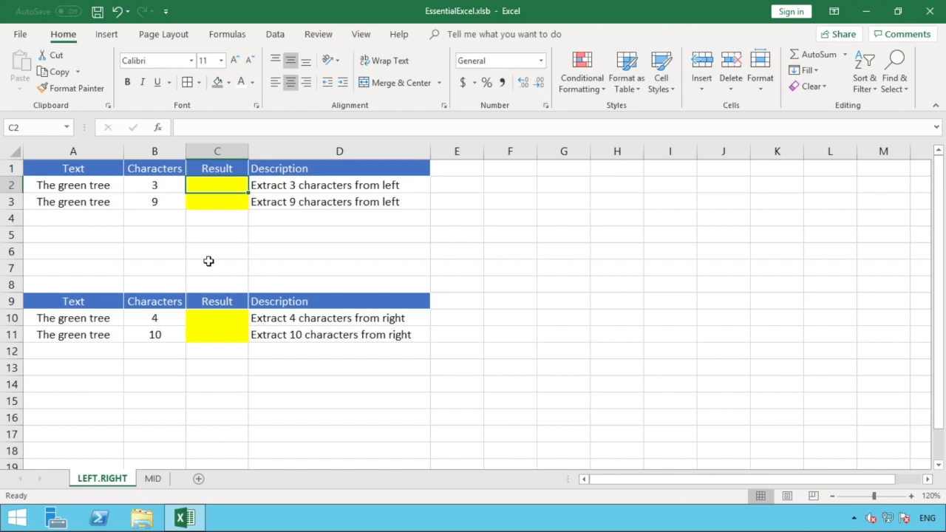
text(=)
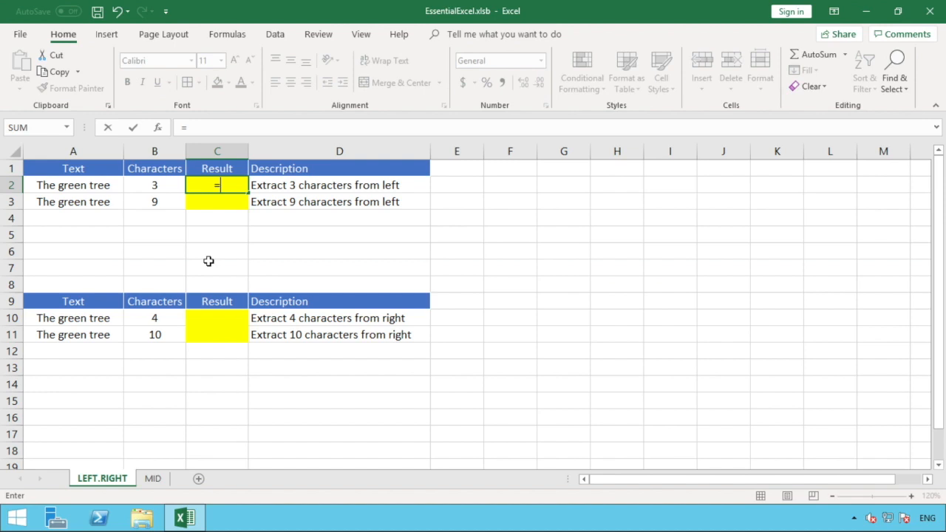
text(LEFT)
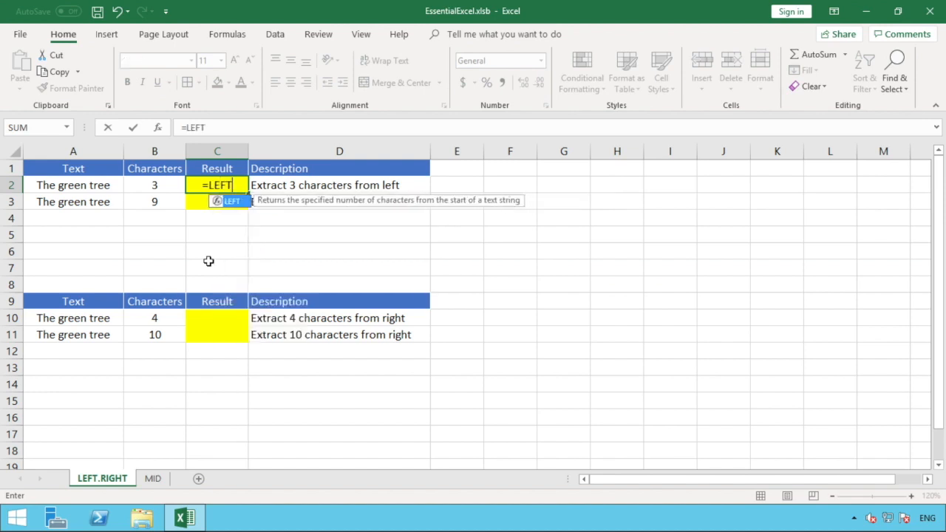
text(()
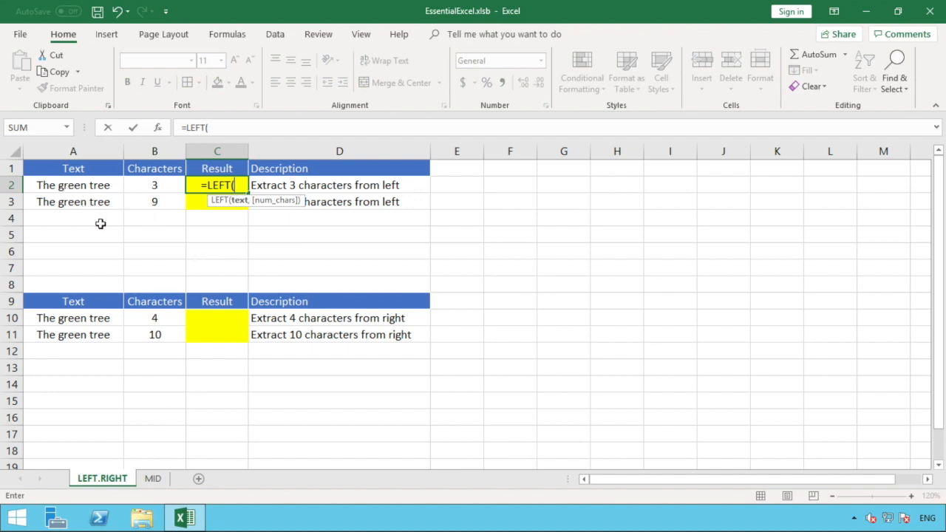
click(58, 186)
click(57, 186)
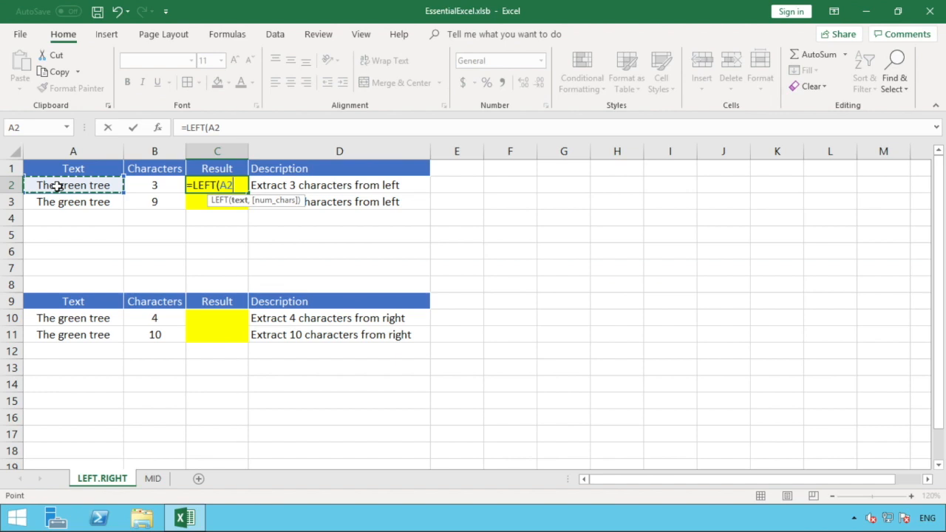
text(,)
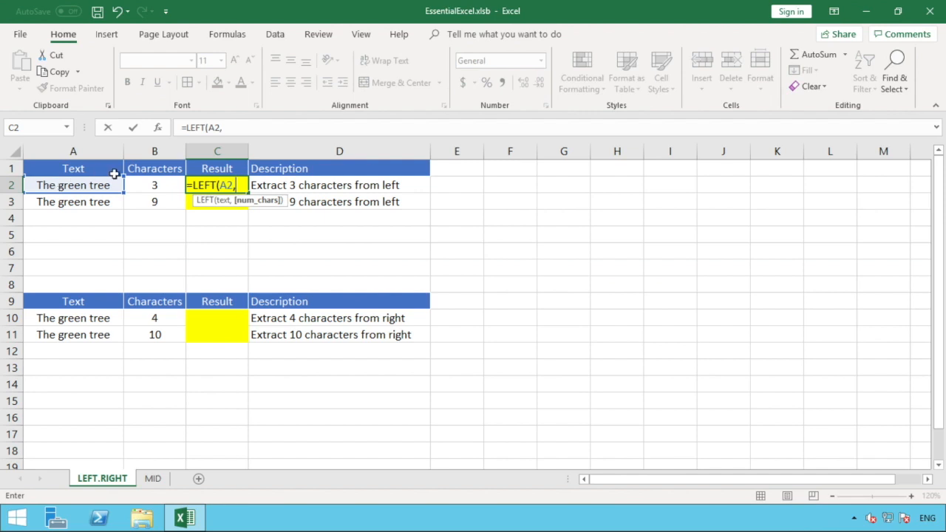
click(155, 186)
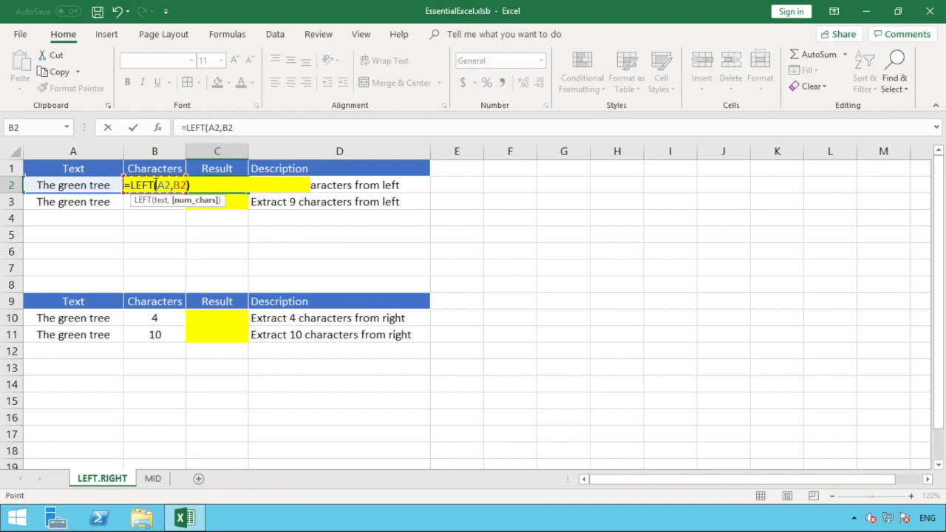
text())
key(Return)
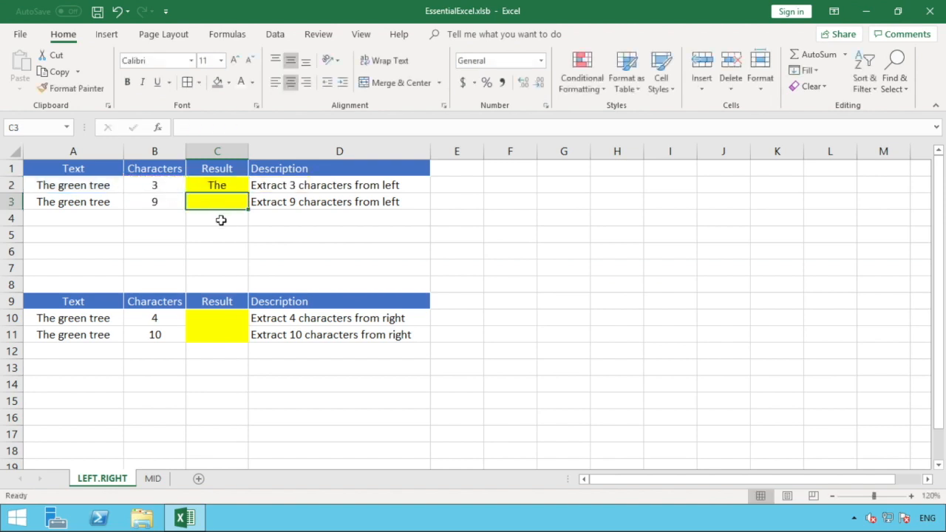
- Fill the LEFT formula from C2 down to C3 and check the copied formula
click(235, 187)
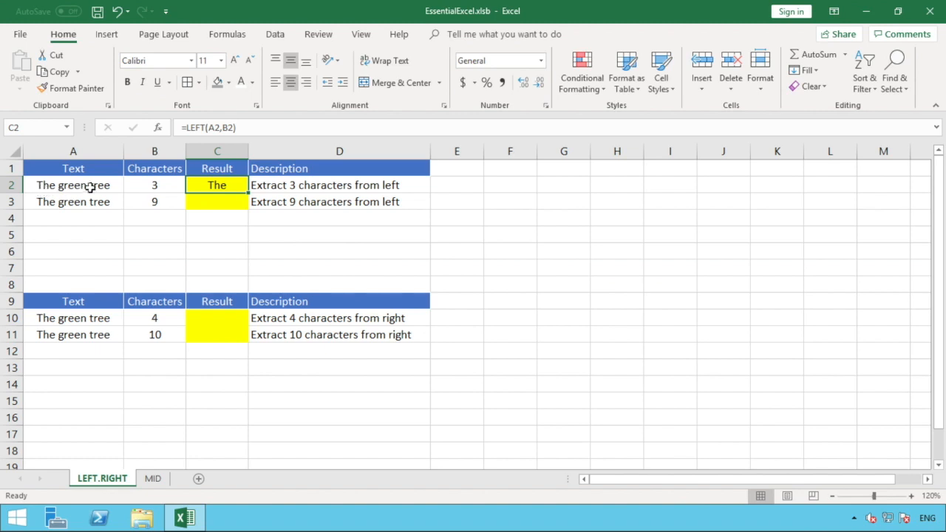
key(Down)
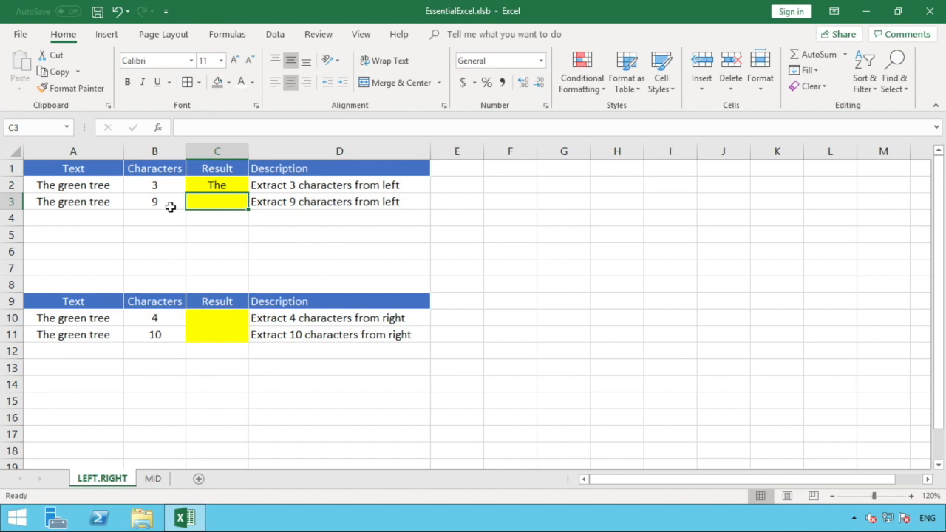
click(239, 185)
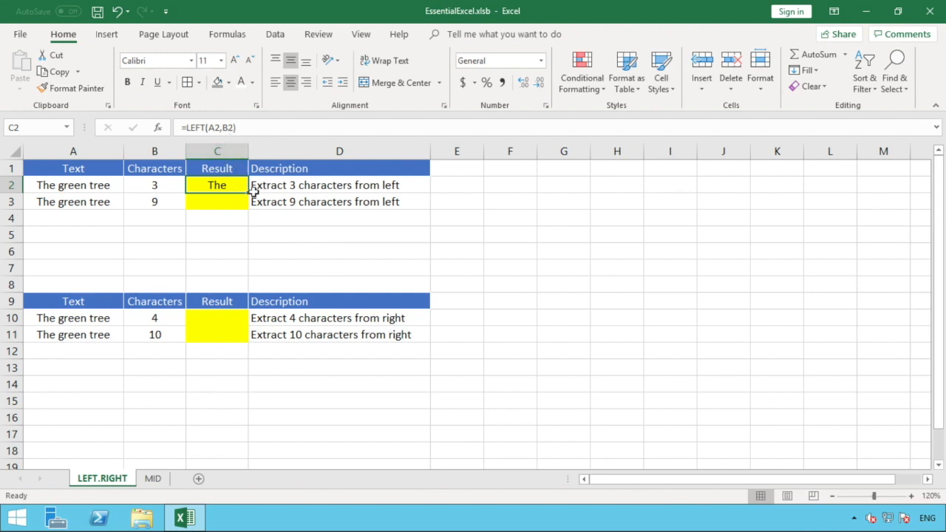
drag(248, 193, 249, 206)
click(231, 215)
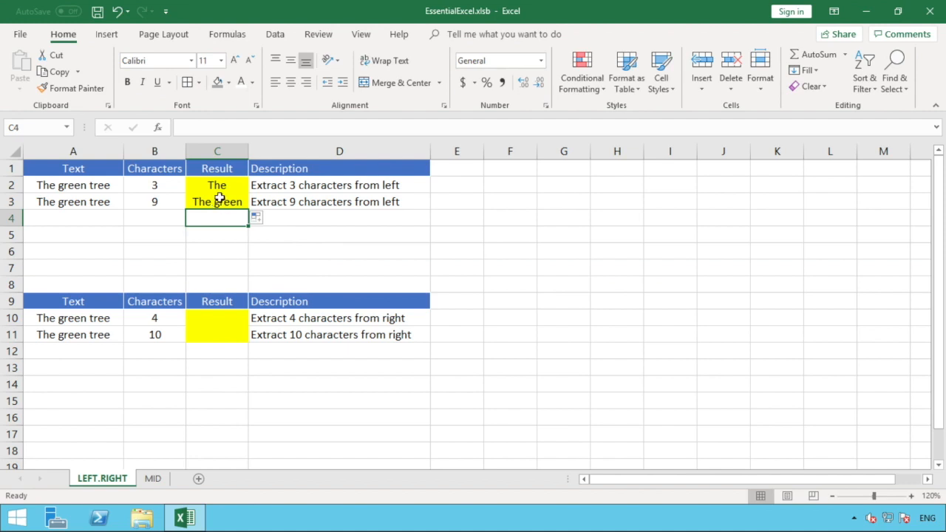
click(219, 199)
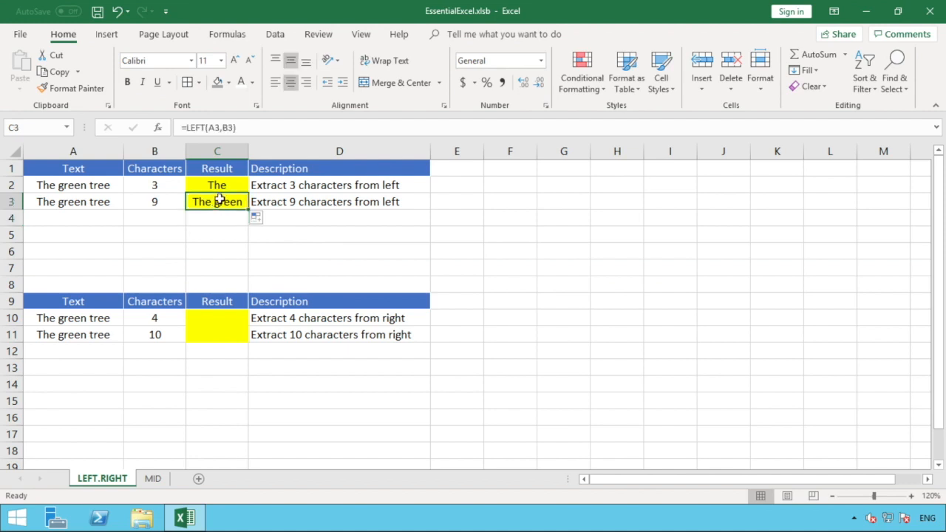
- Enter the formula =RIGHT(A10,B10) in cell C10 to extract the trailing characters of the text
click(217, 317)
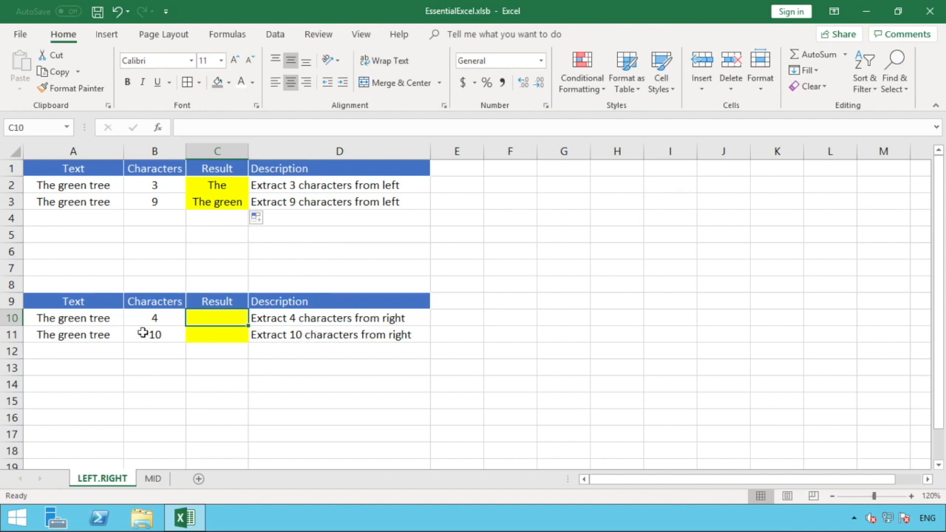
click(75, 321)
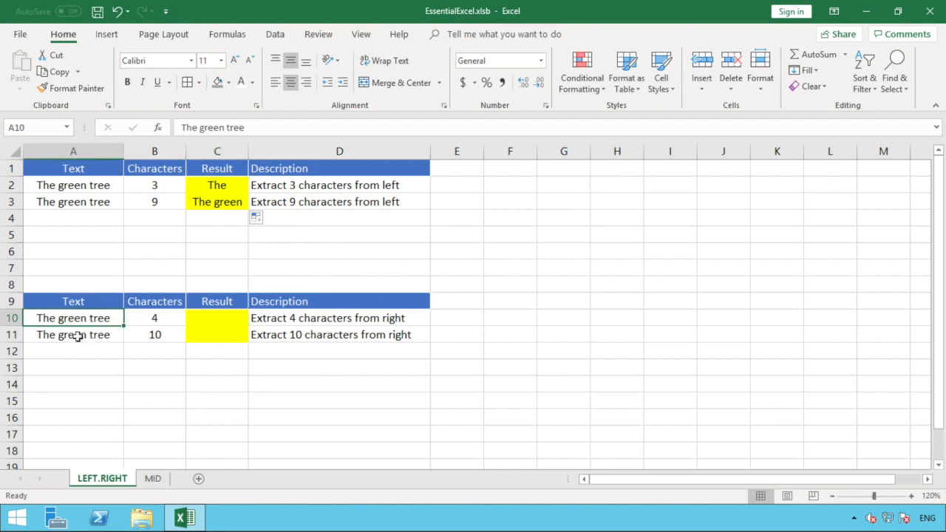
click(223, 320)
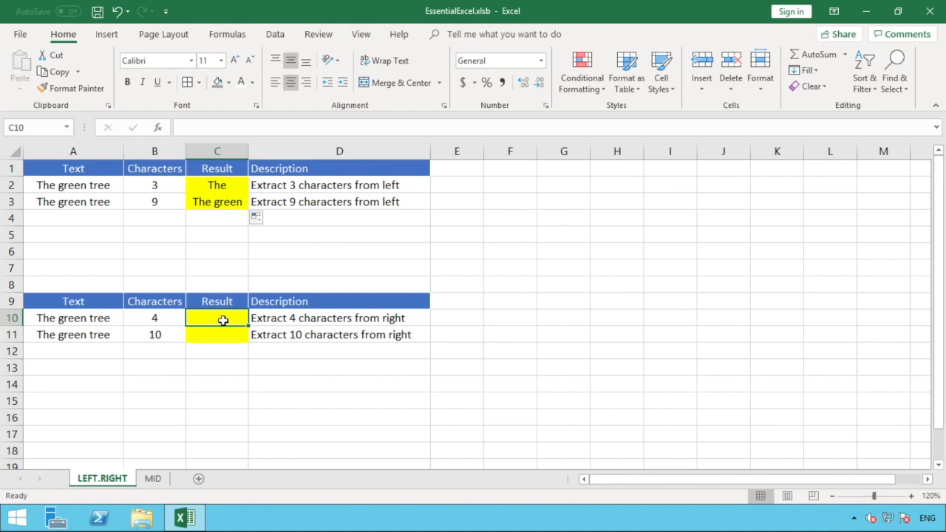
text(=RIGHT)
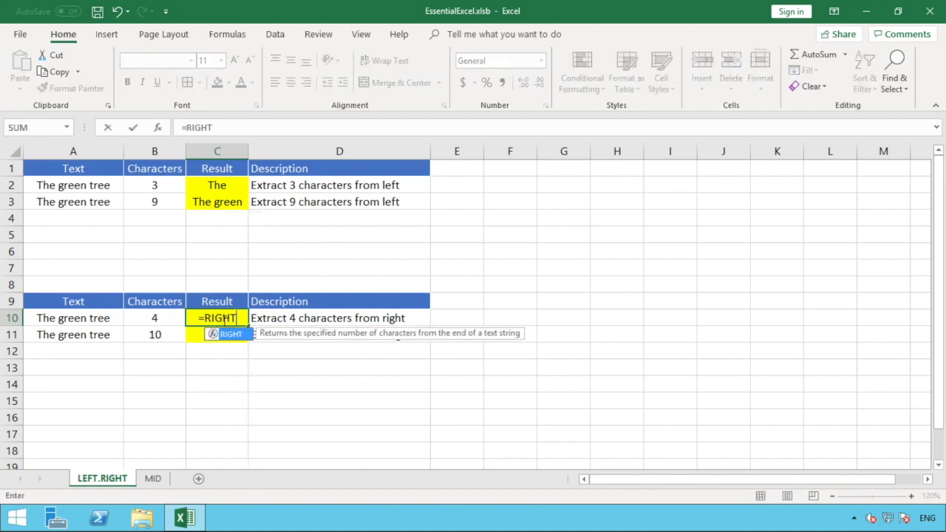
text(()
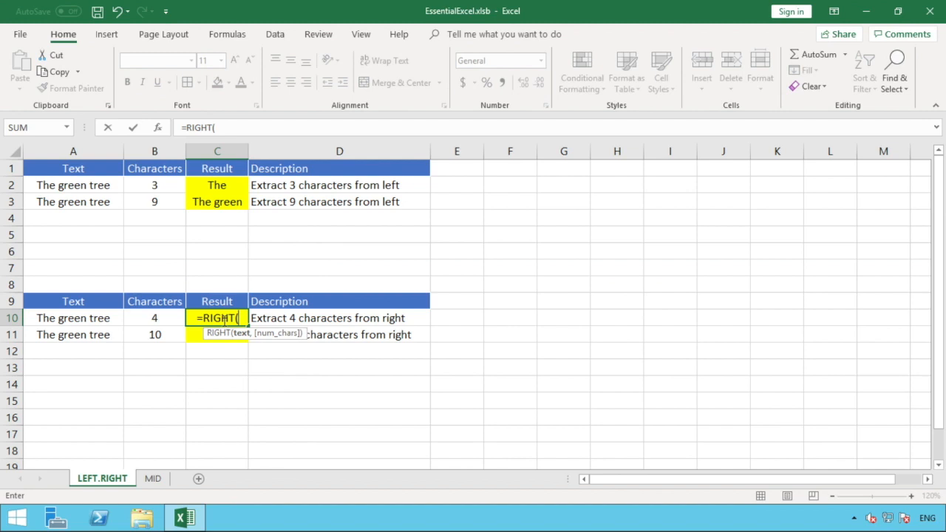
click(104, 318)
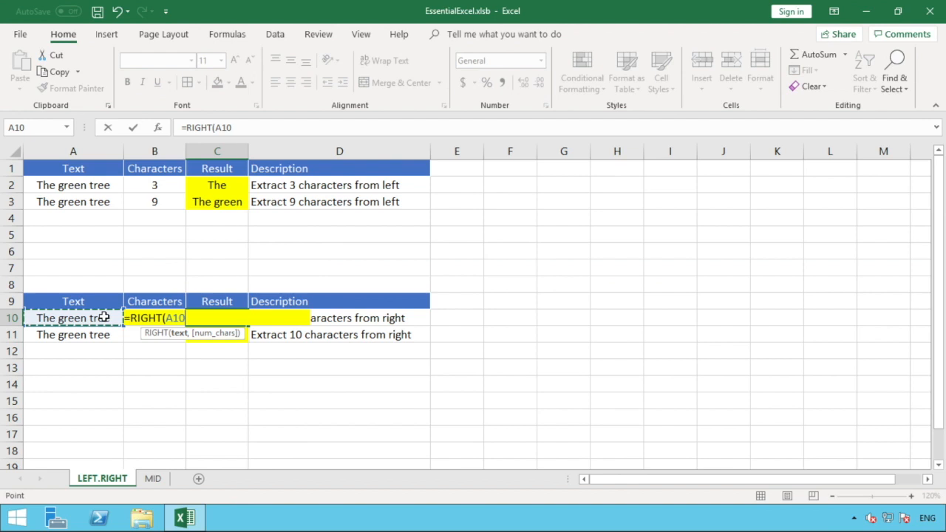
text(,)
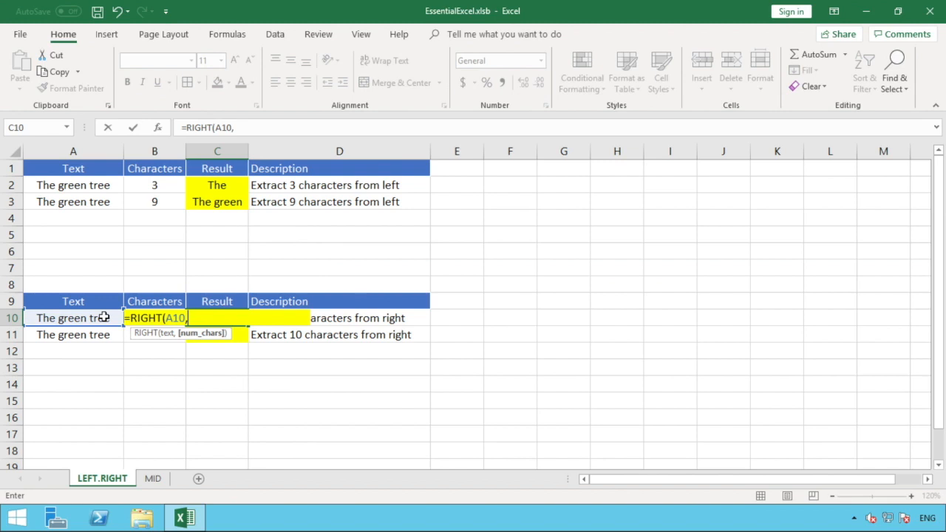
text(b10))
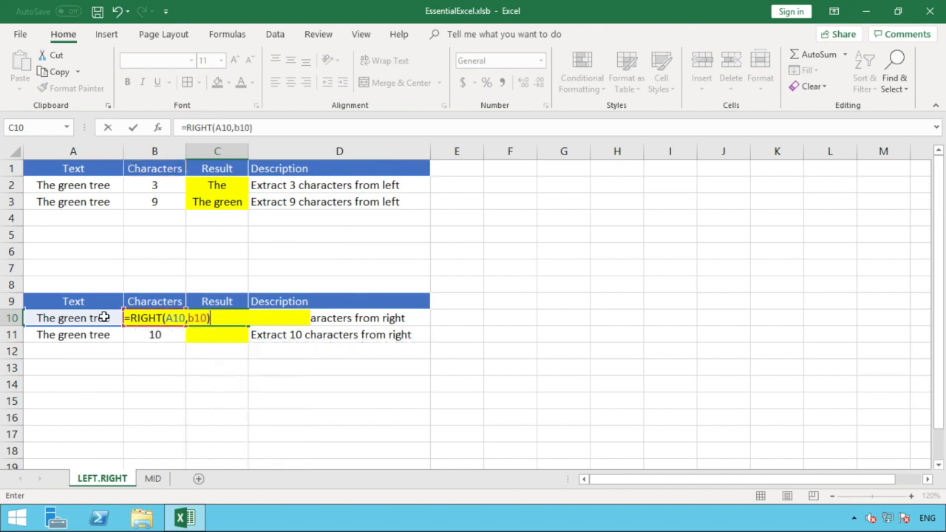
key(Return)
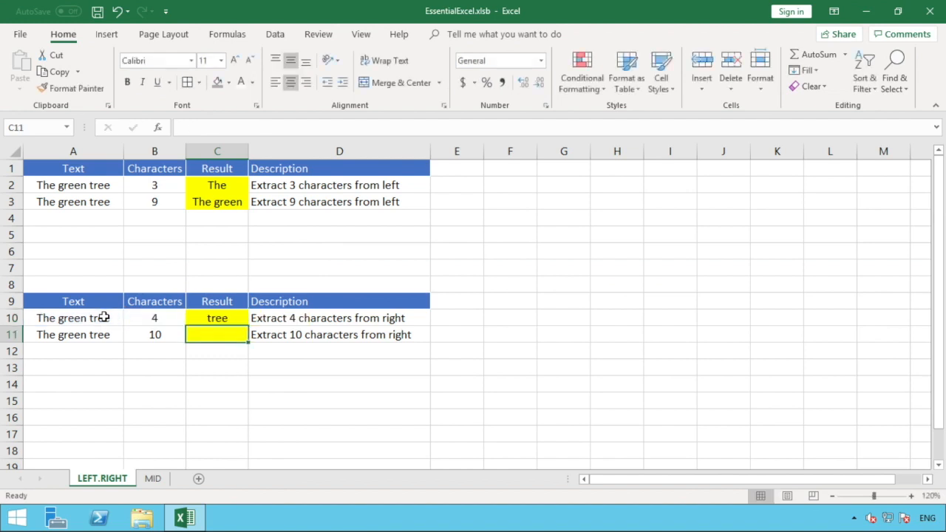
- Fill the RIGHT formula from C10 down to C11 and check the copied formula
click(205, 318)
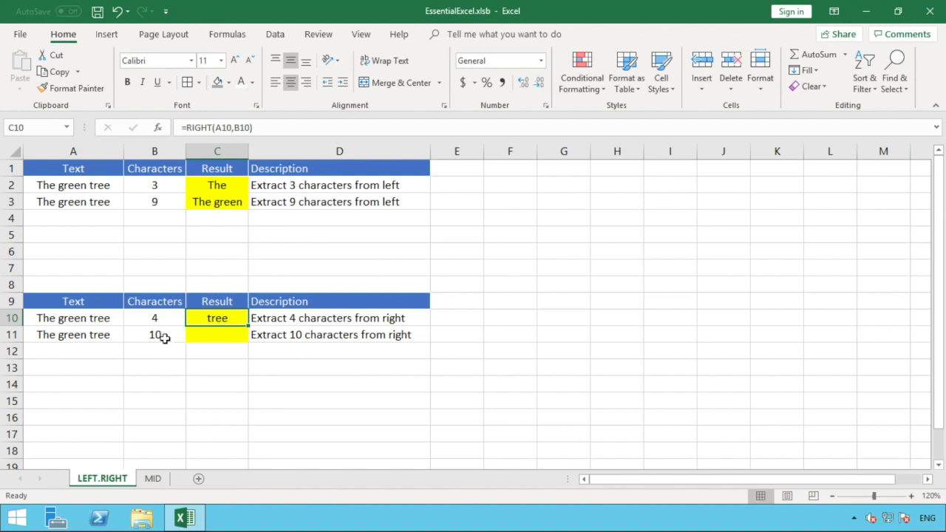
click(288, 334)
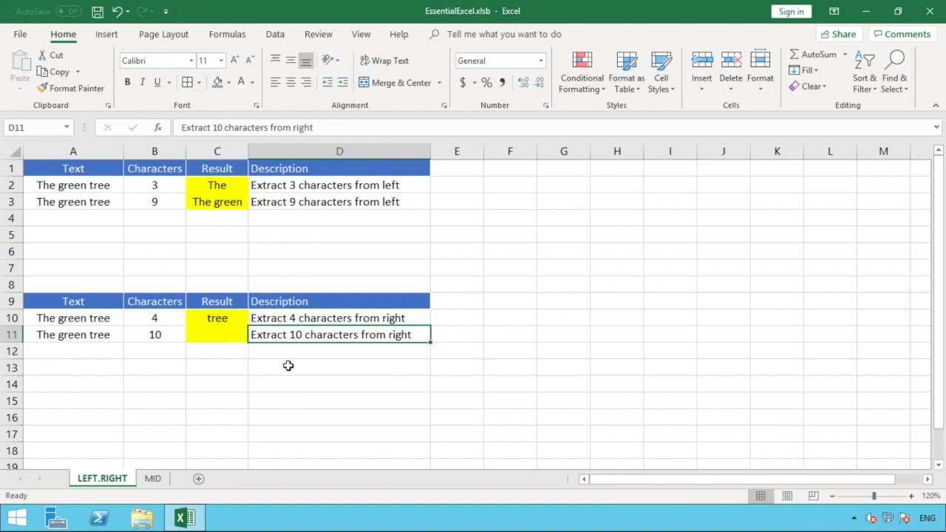
click(221, 318)
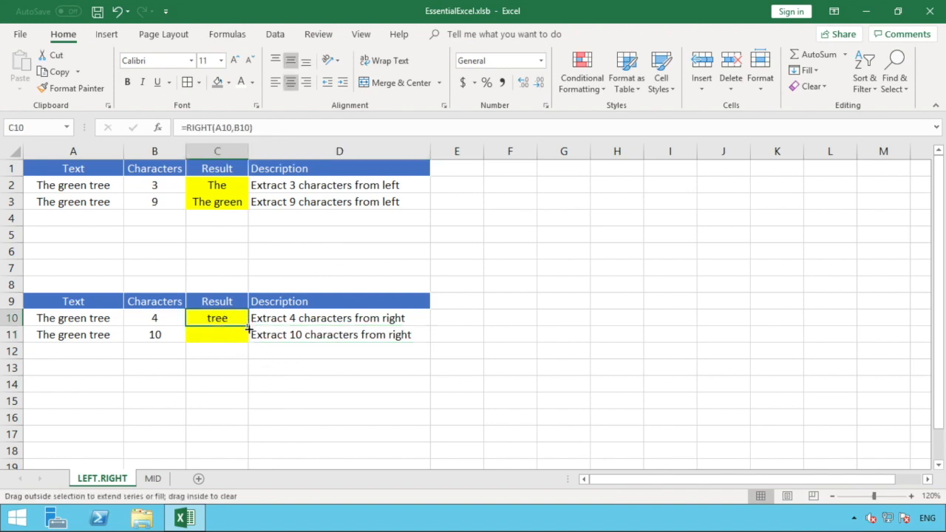
drag(248, 329, 247, 336)
click(224, 352)
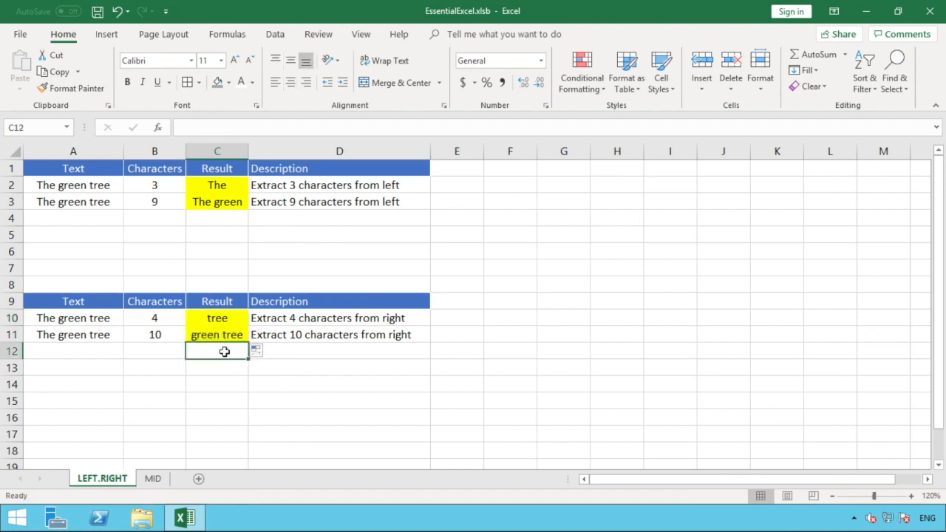
click(216, 335)
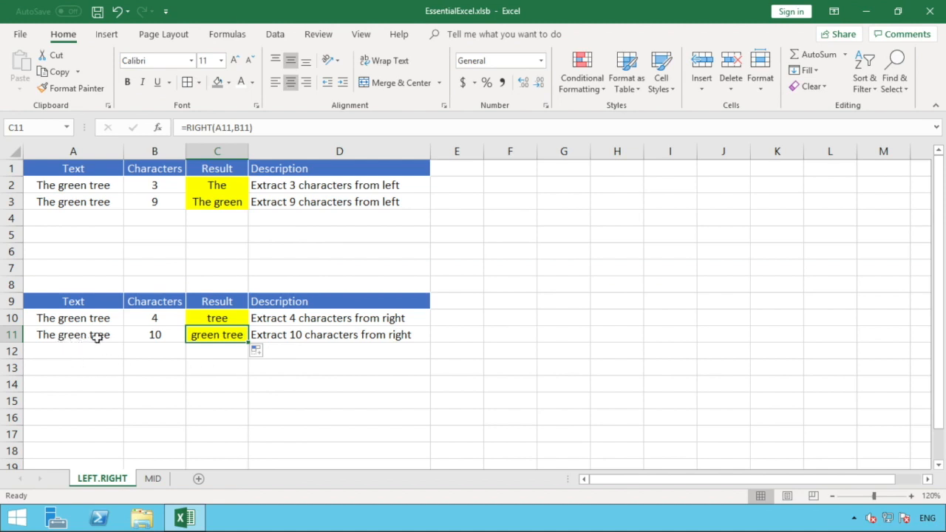
click(221, 350)
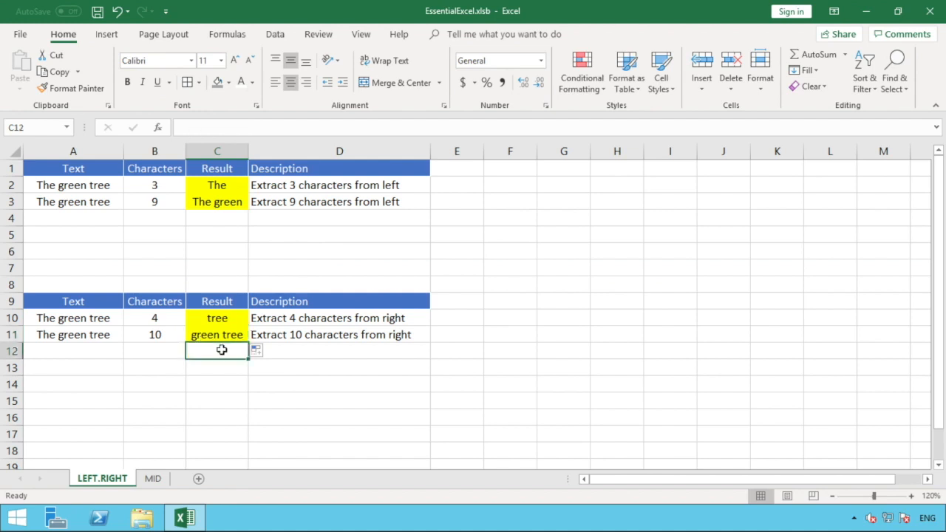
click(304, 349)
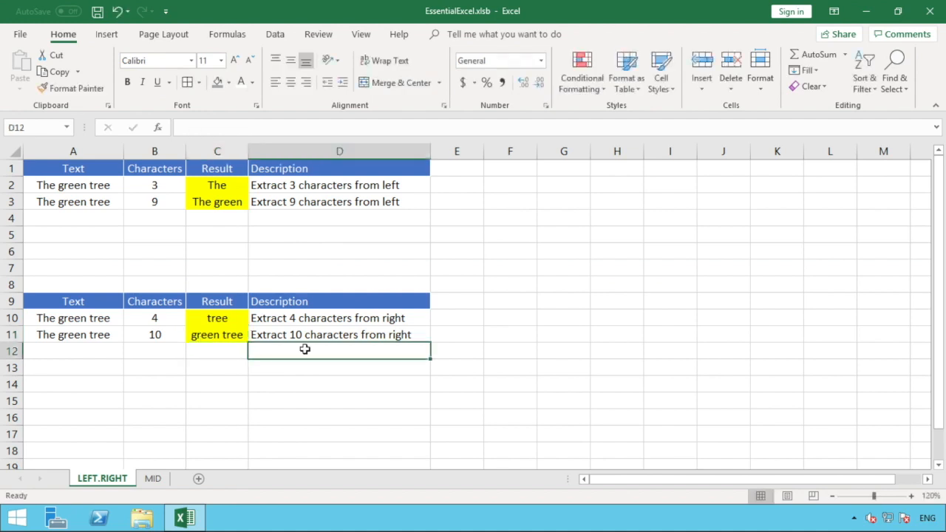
- Switch to the MID worksheet and review the start position, character count and description in row 2
click(153, 480)
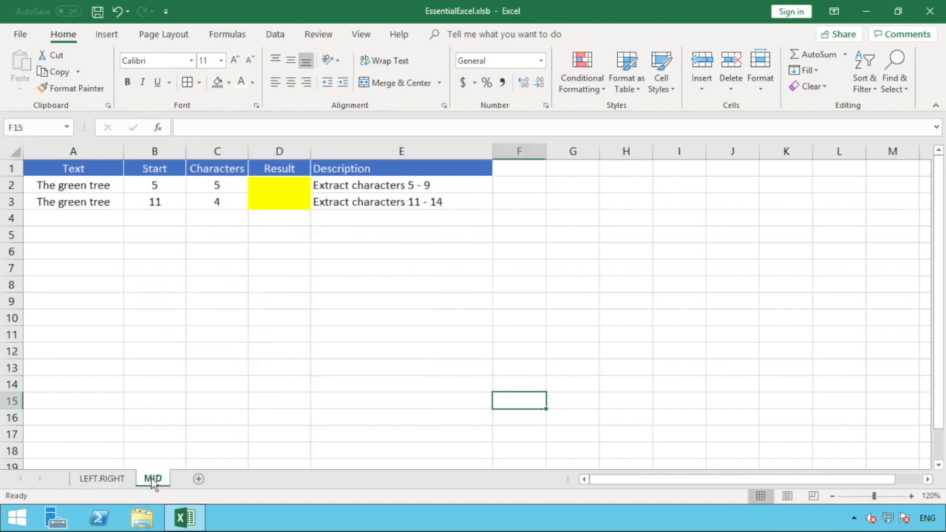
click(199, 318)
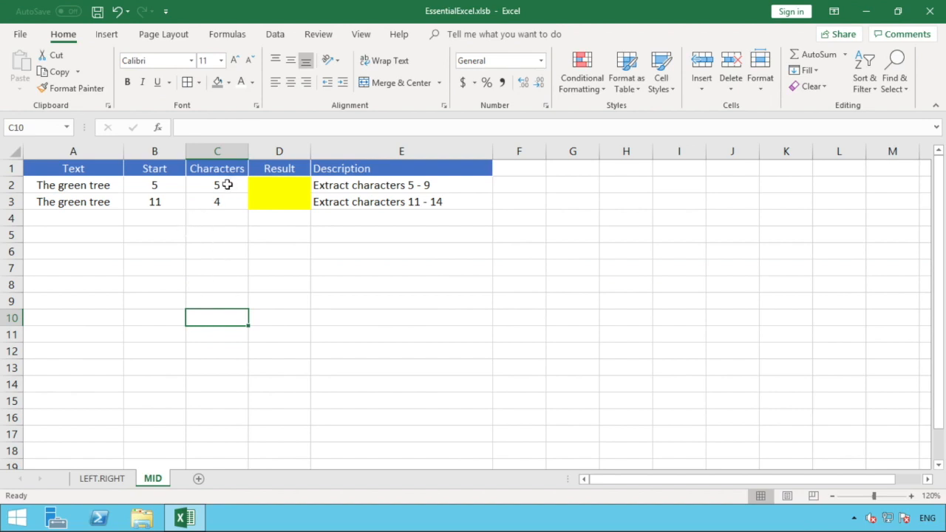
click(159, 186)
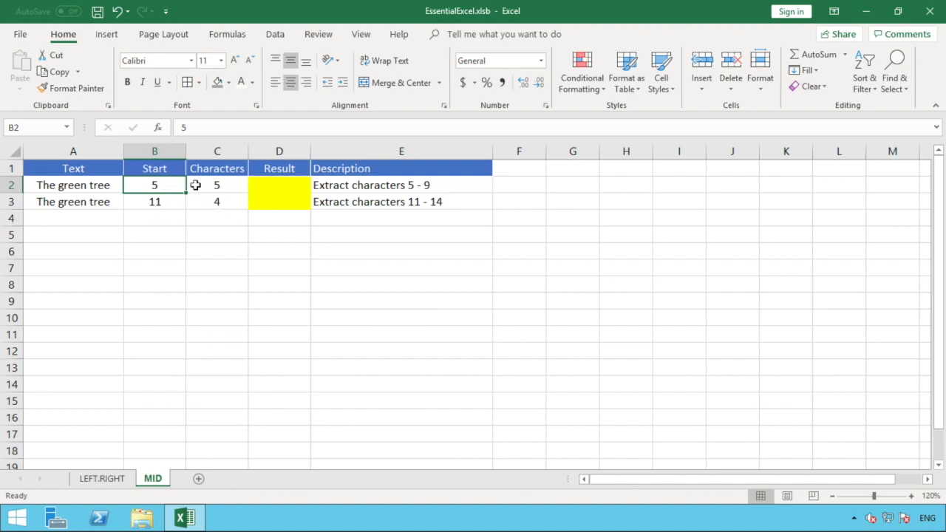
click(362, 185)
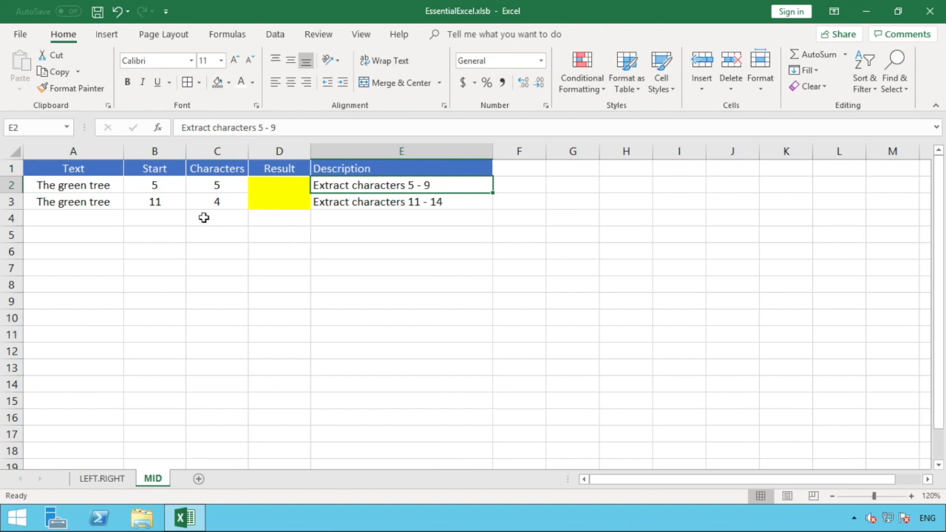
click(157, 186)
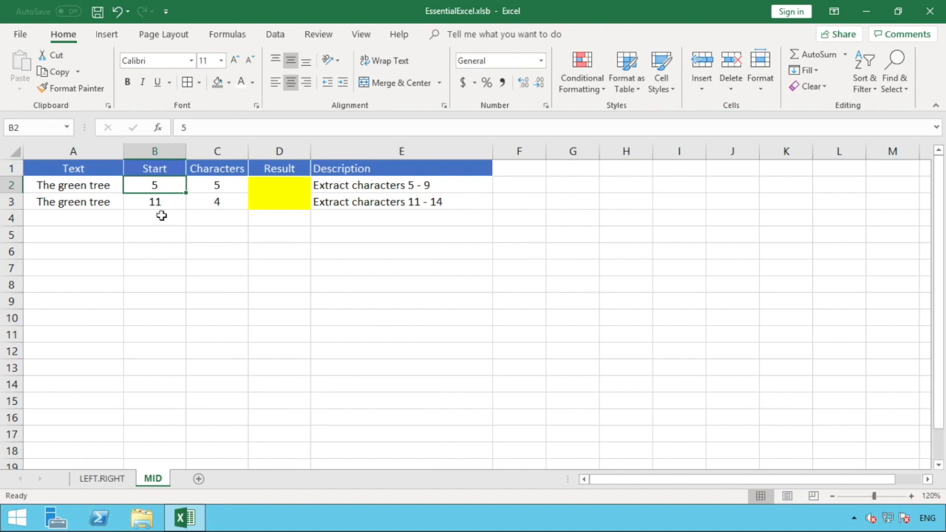
click(218, 187)
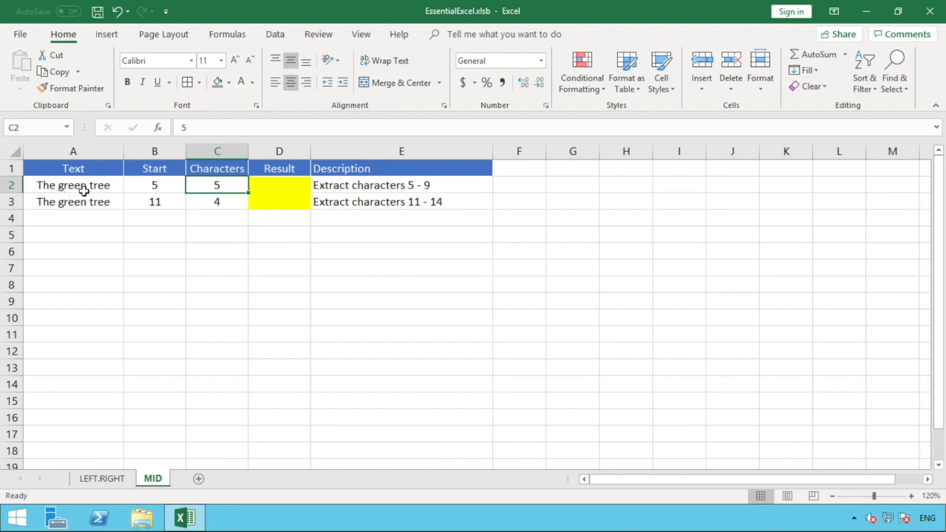
- Enter the formula =MID(A2,B2,C2) in cell D2 to extract characters from the middle of the text
click(276, 186)
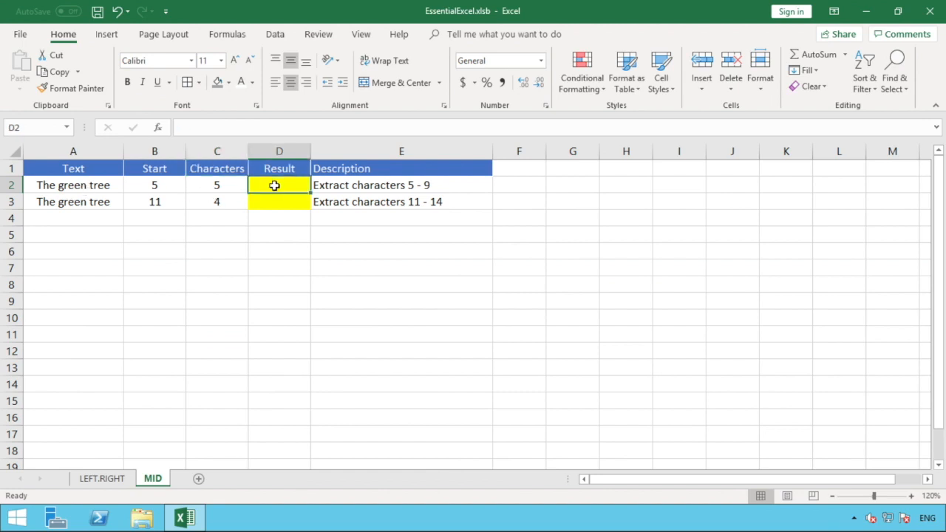
text(=)
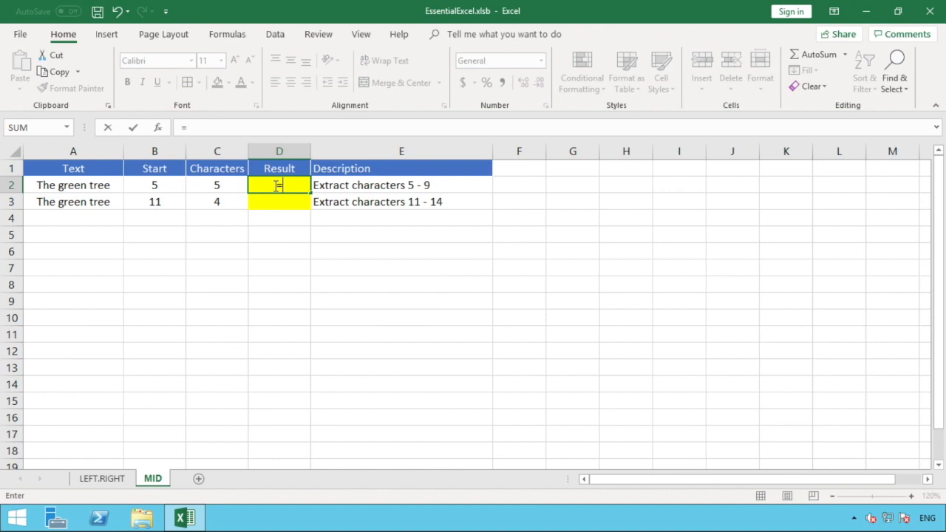
text(MID()
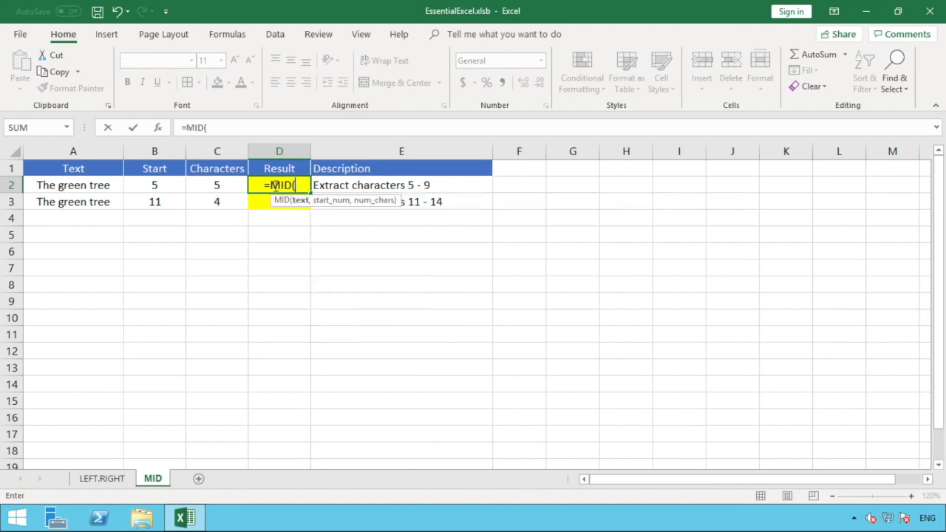
click(78, 186)
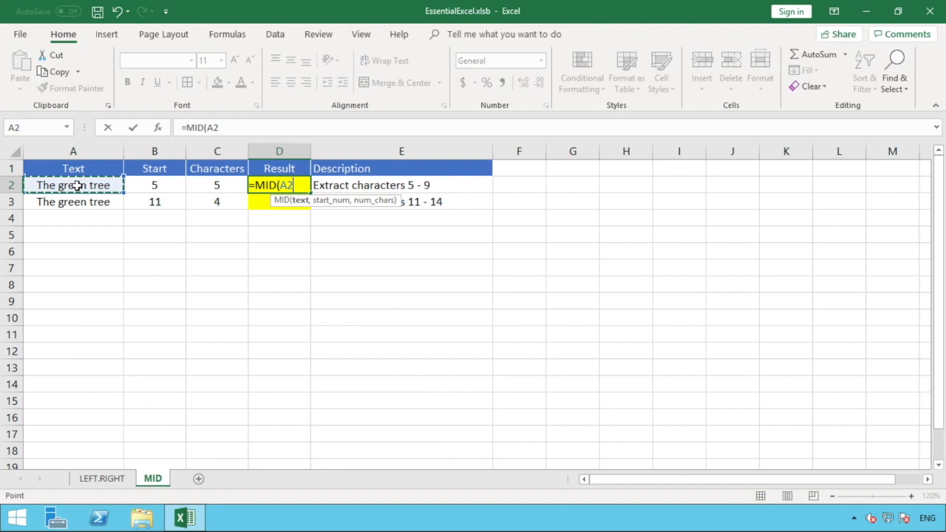
text(,)
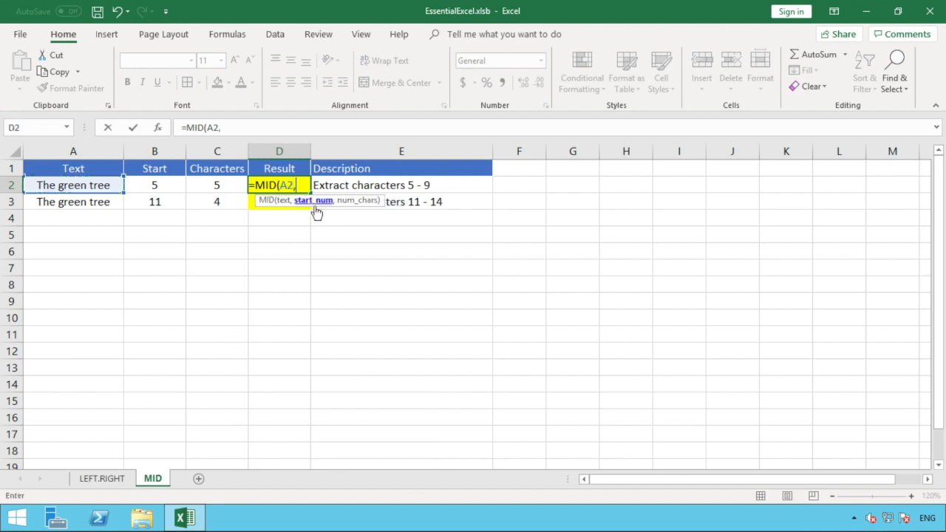
click(156, 186)
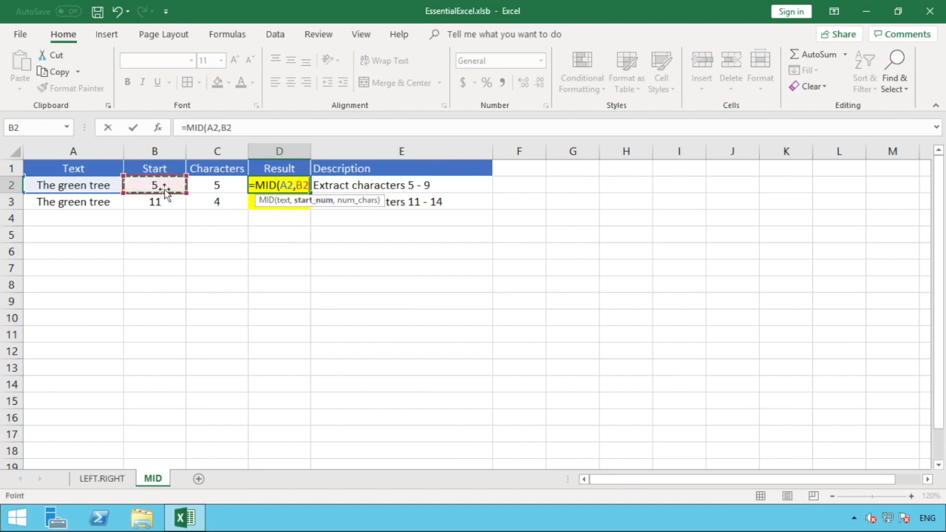
text(,)
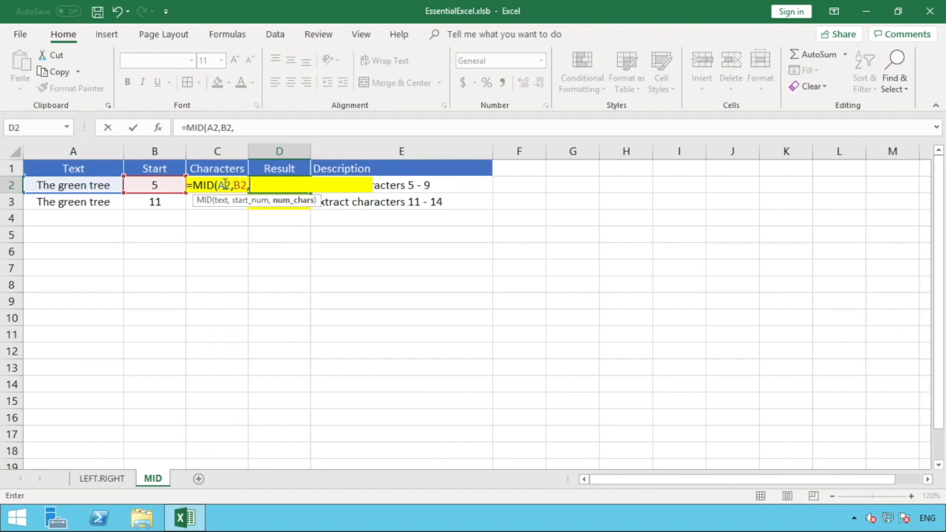
text(c2)
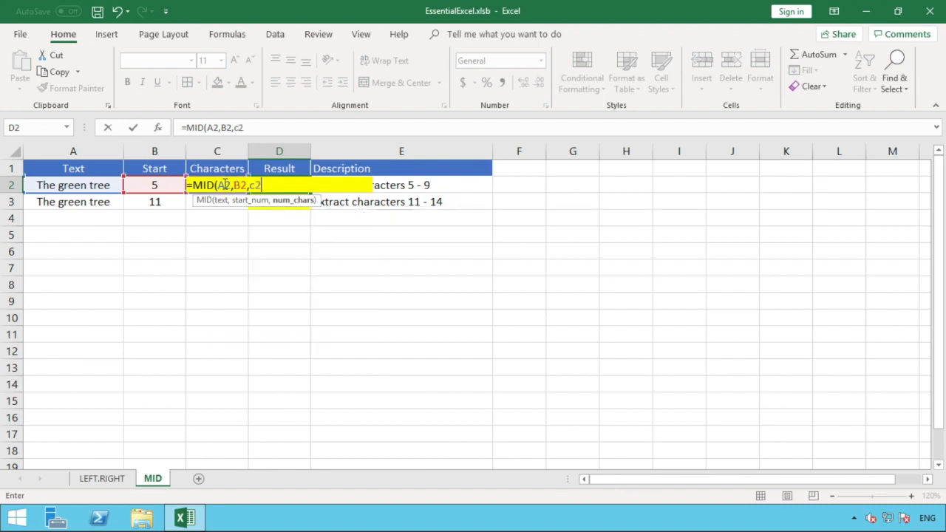
text())
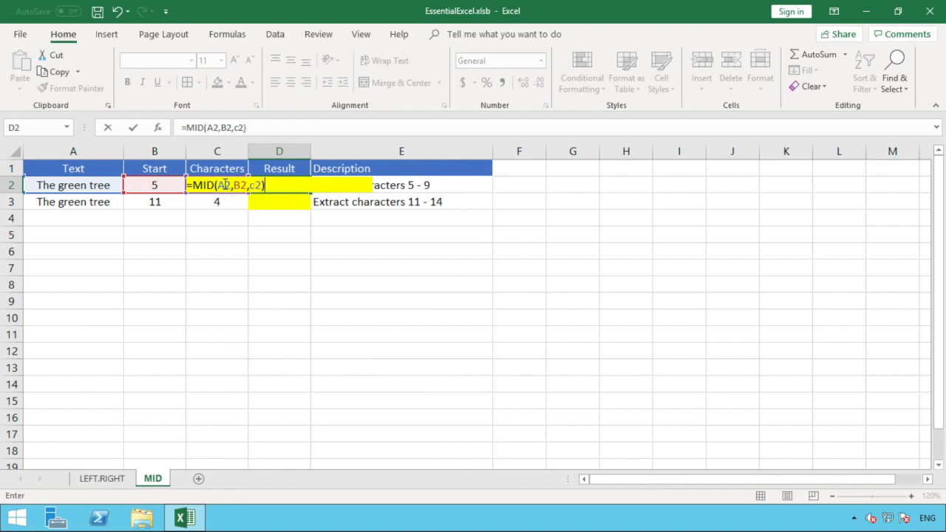
key(Return)
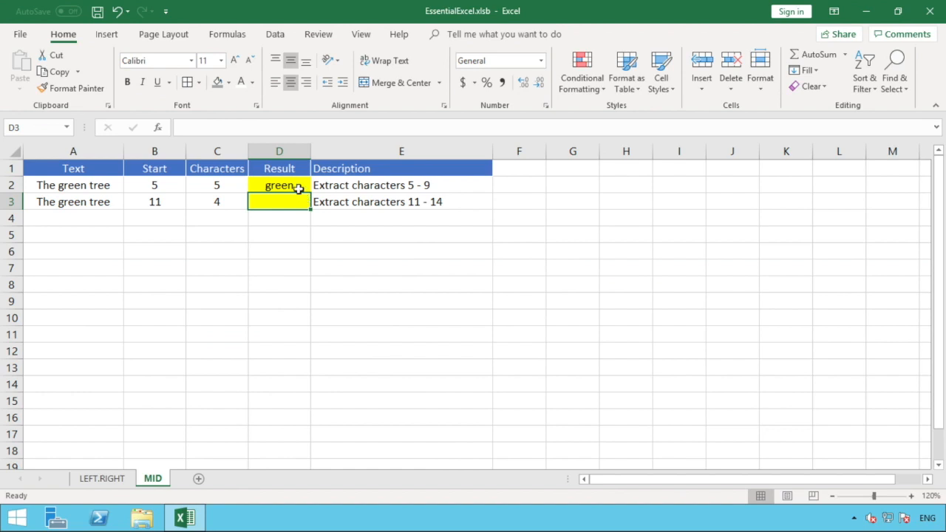
- Fill the MID formula from D2 down to D3 and check it against the description in E3
click(297, 185)
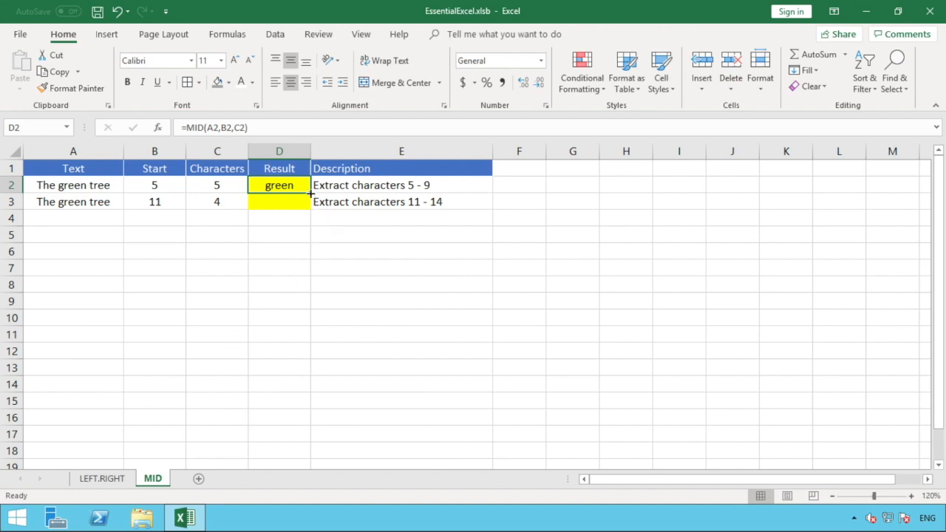
drag(310, 193, 304, 218)
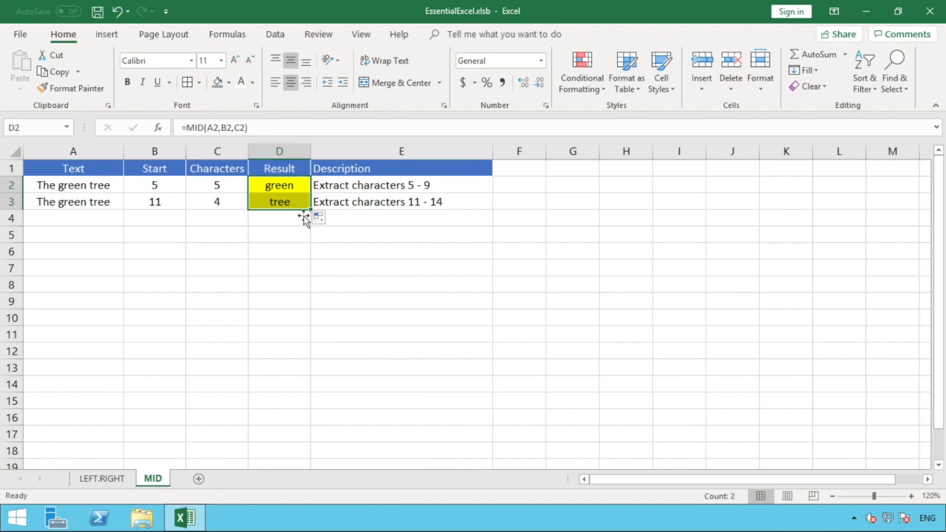
click(291, 218)
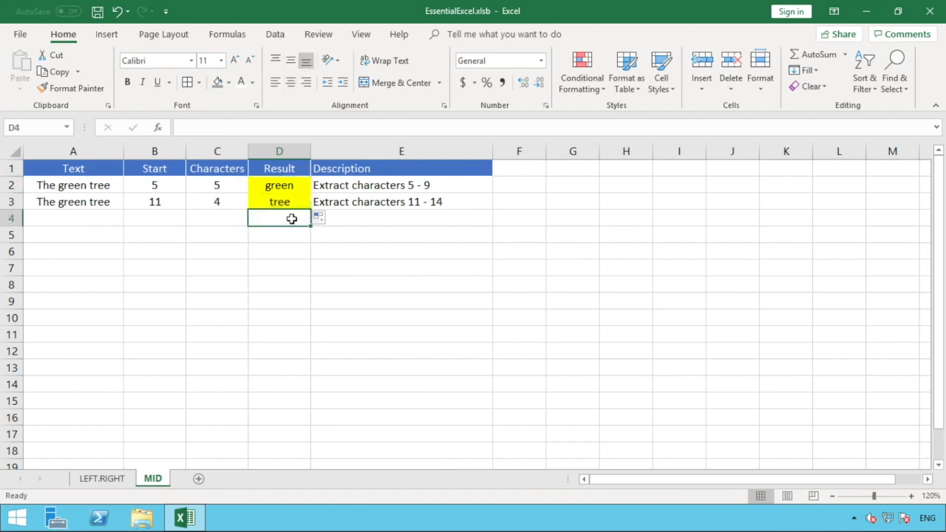
click(405, 198)
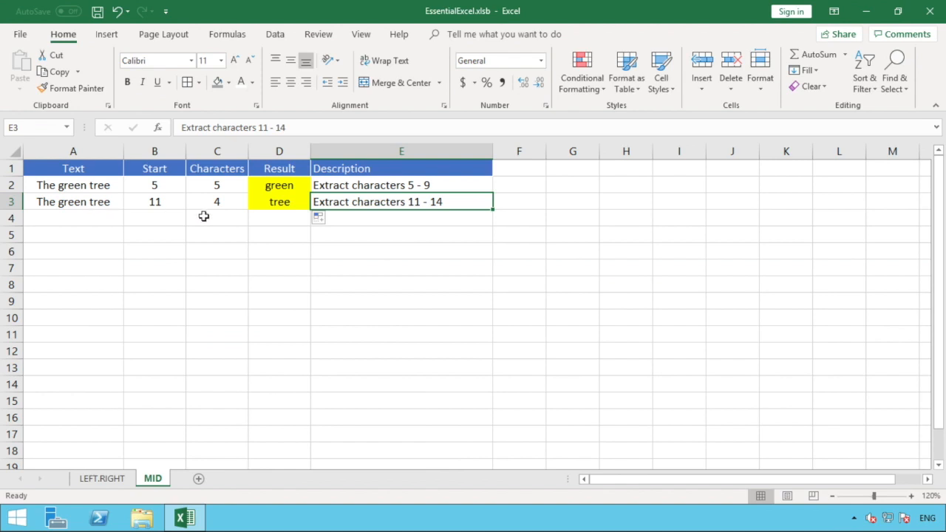
- Set the start position in B3 to 7 and the number of characters in C3 to 3
click(163, 202)
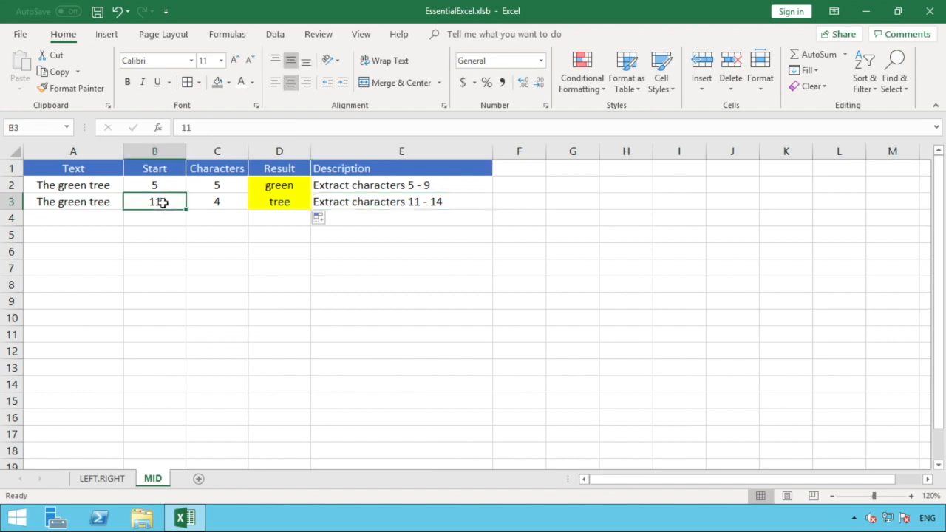
text(7)
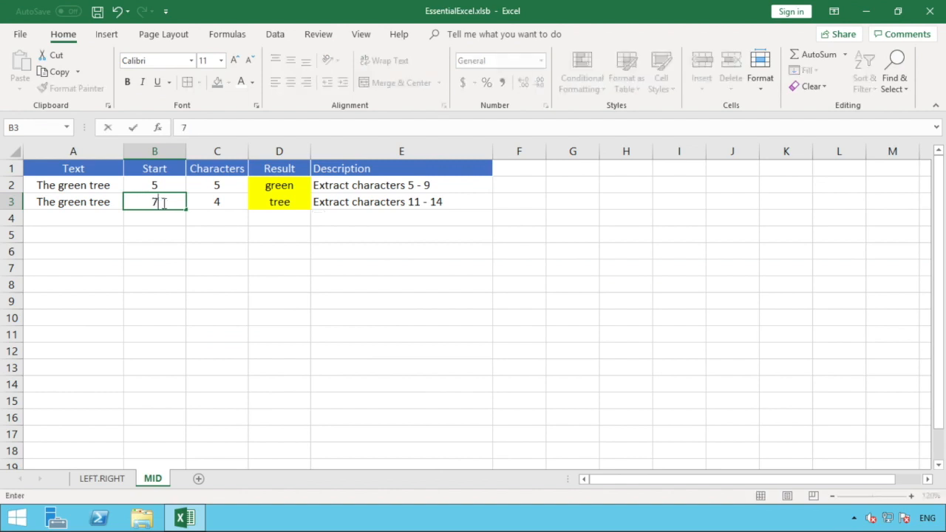
key(Tab)
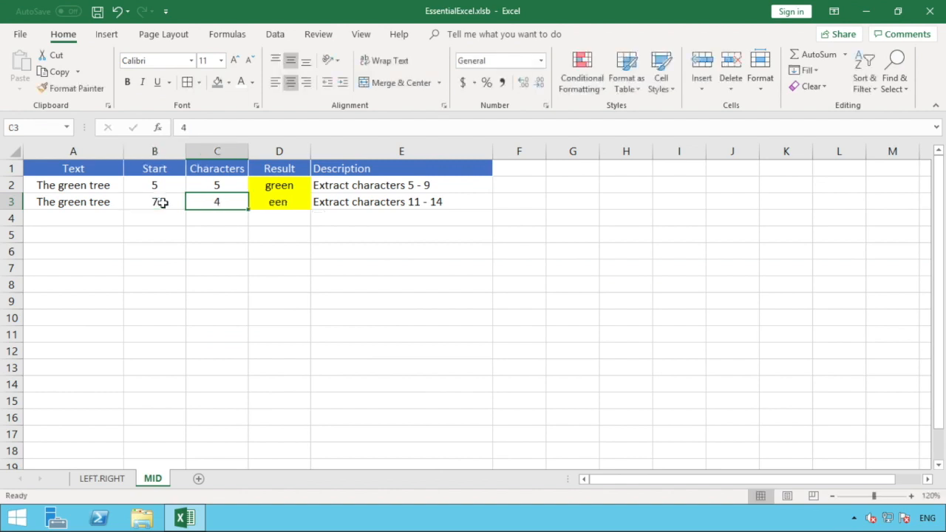
text(3)
key(Return)
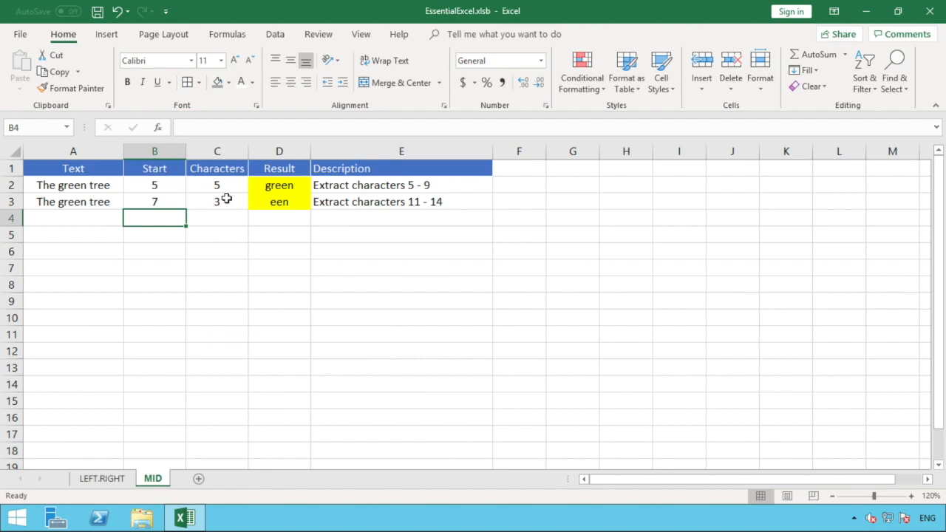
- Set the start position in B3 to 1 to extract from the beginning of the text
click(163, 201)
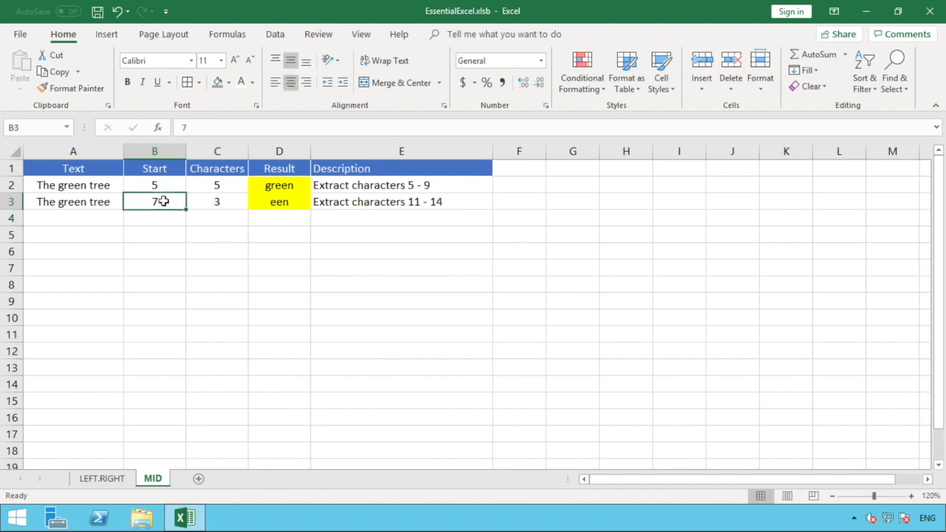
text(1)
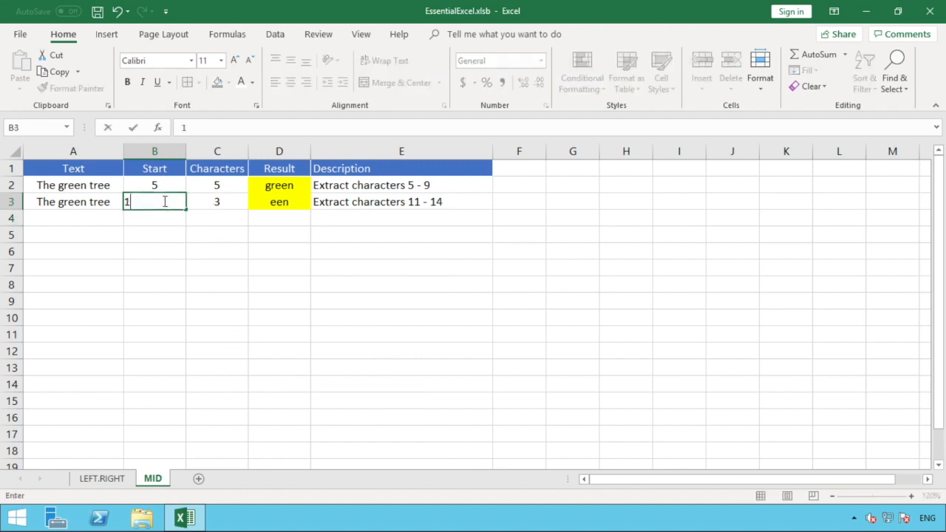
click(184, 237)
click(207, 202)
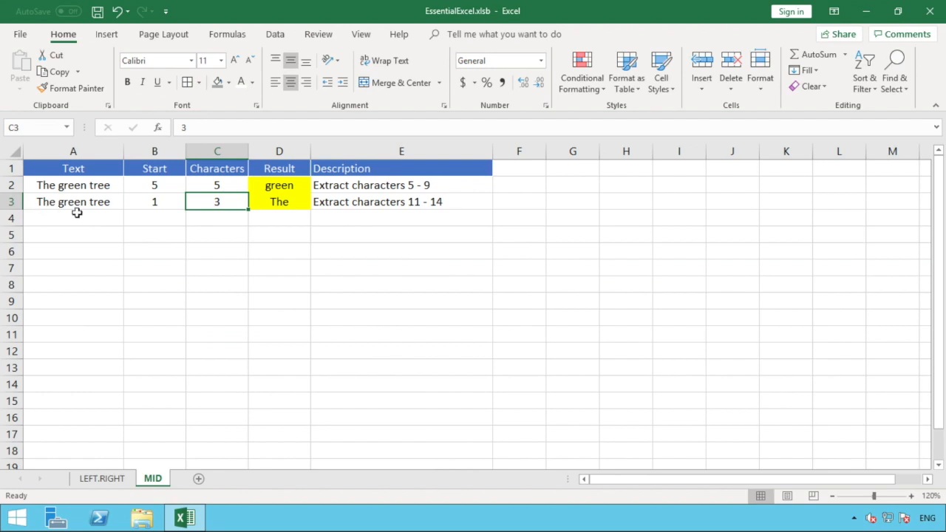
- Examine the MID formulas in the Result cells D2 and D3
click(202, 221)
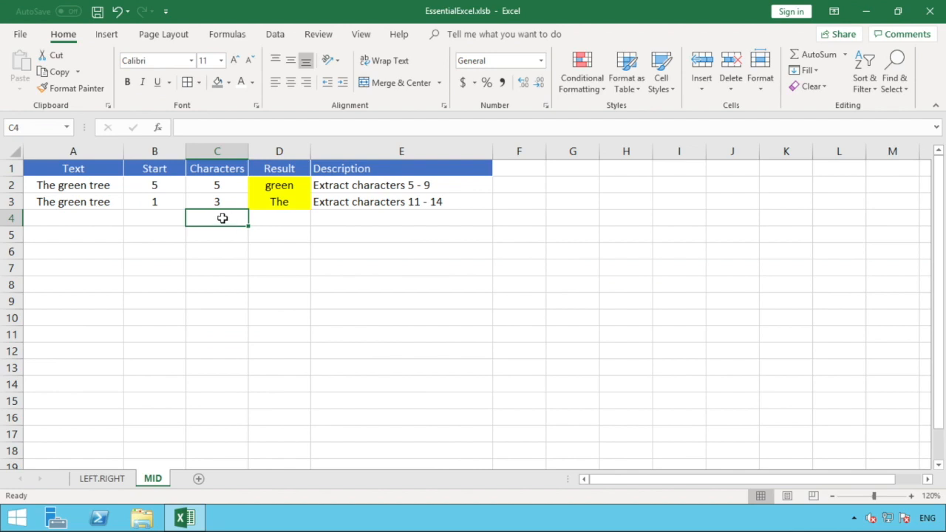
click(221, 234)
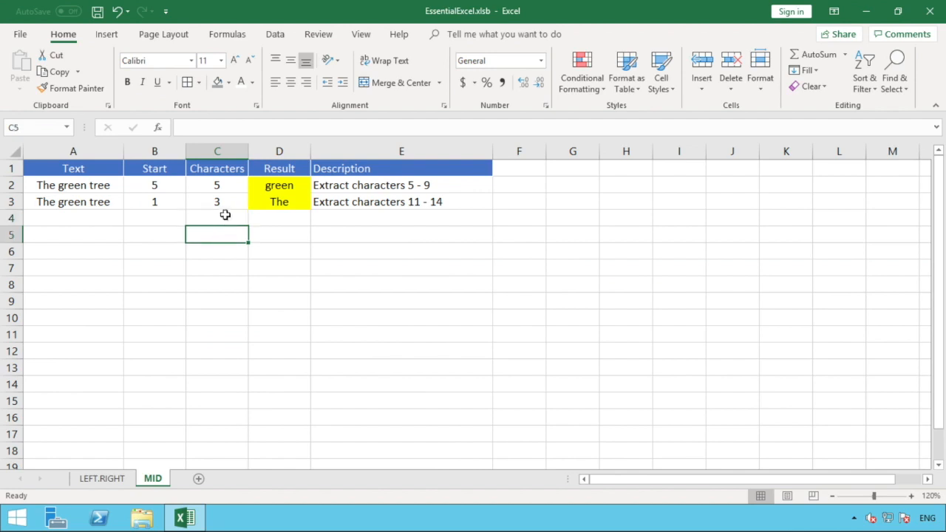
click(225, 215)
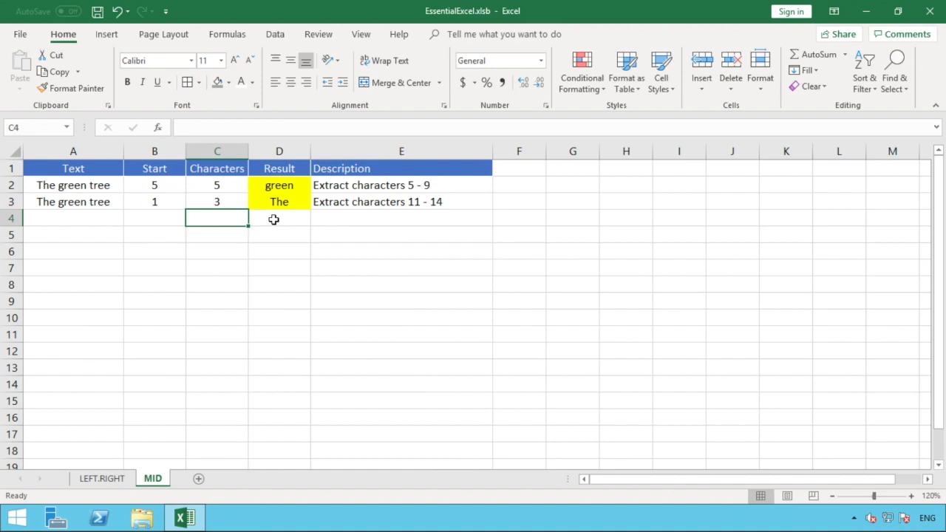
click(283, 200)
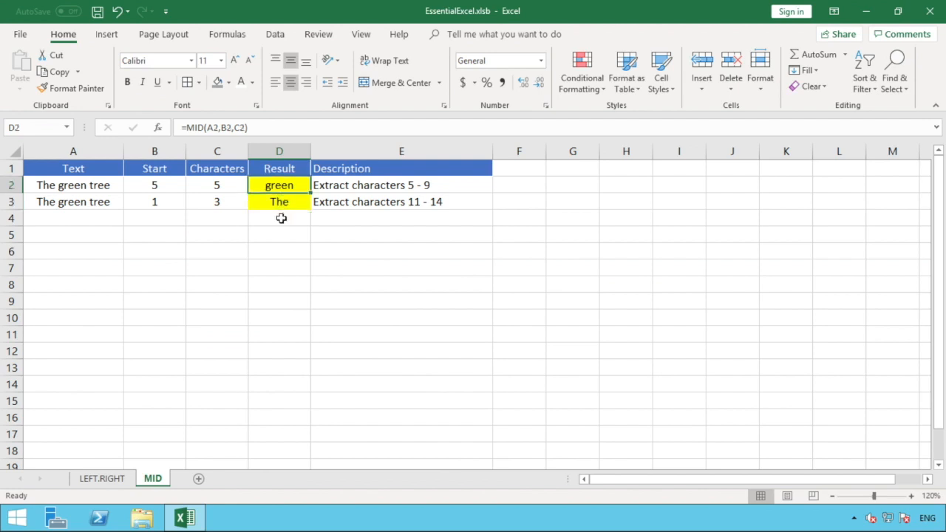
click(281, 217)
click(281, 203)
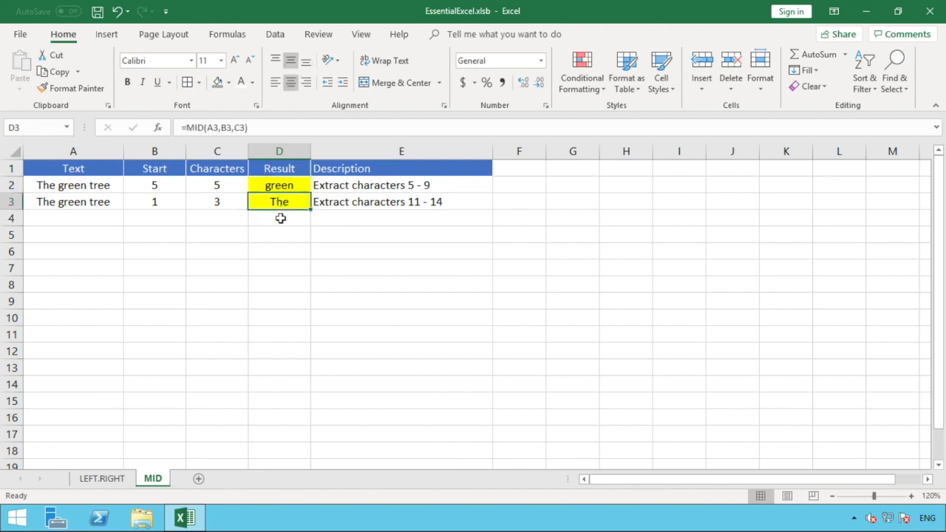
click(282, 217)
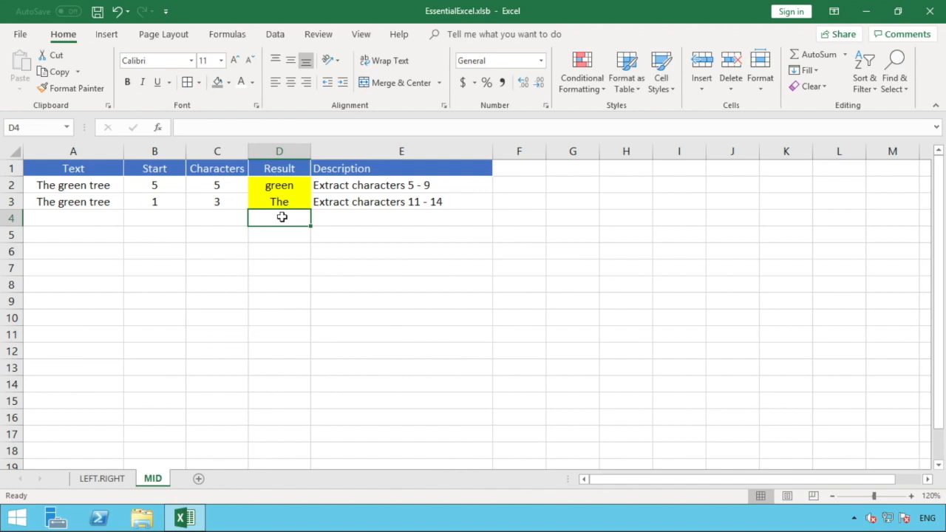